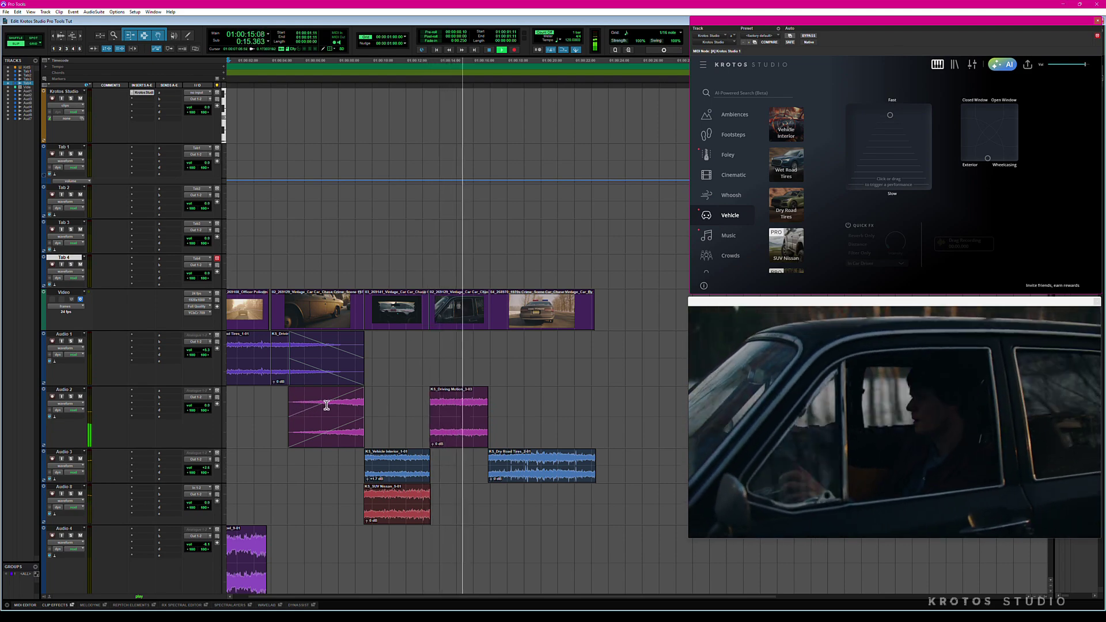
Record a Dry Road Tires pass ramping toward Fast and place the 7.6-second clip on Audio 1
click(261, 336)
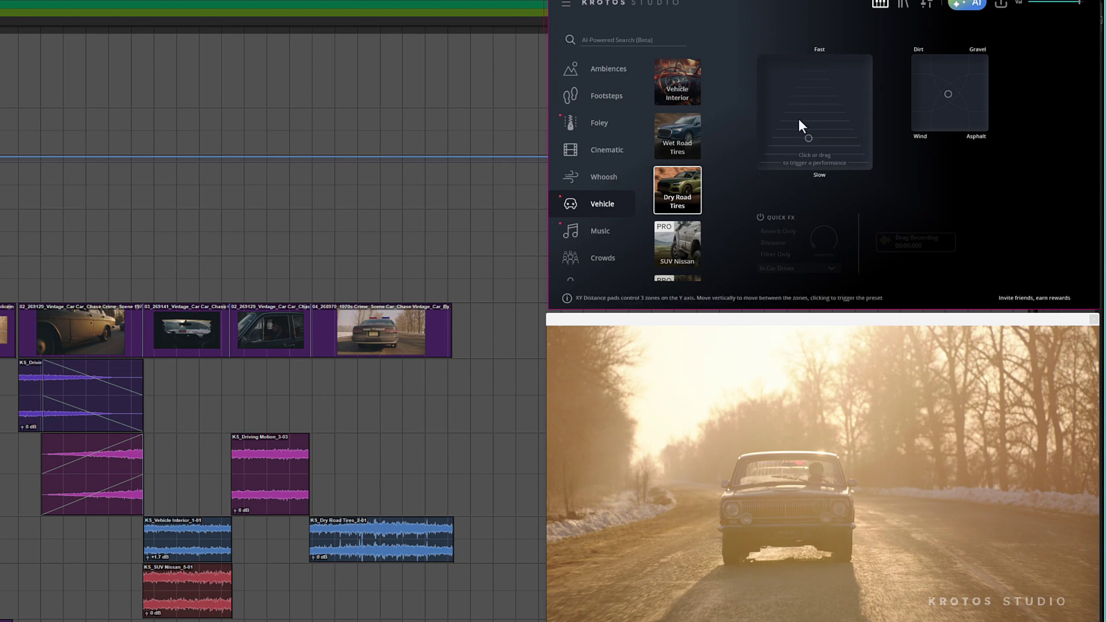
drag(807, 139, 813, 77)
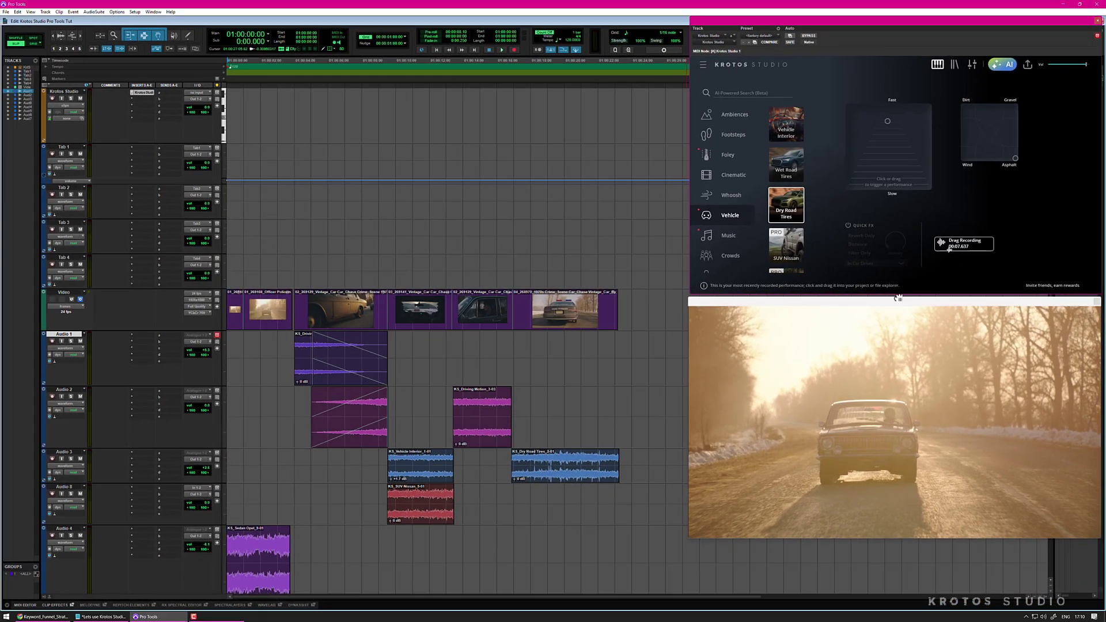
drag(953, 244, 235, 472)
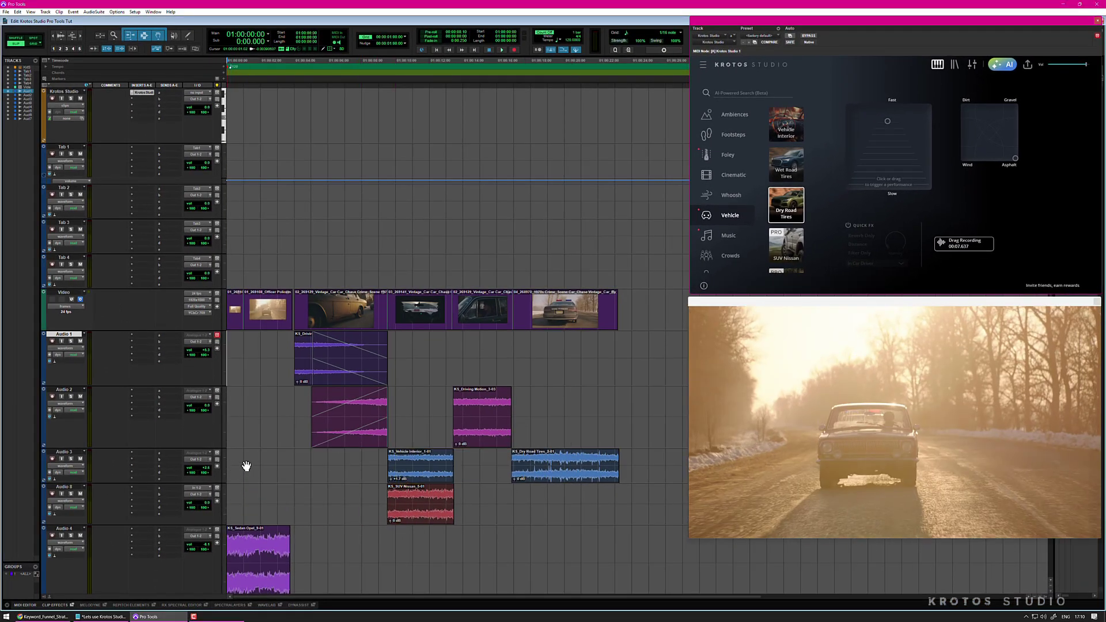
scroll(253, 455, down, 3)
Target Audio 4 and load the Sedan Opel engine preset in Krotos Studio
click(259, 448)
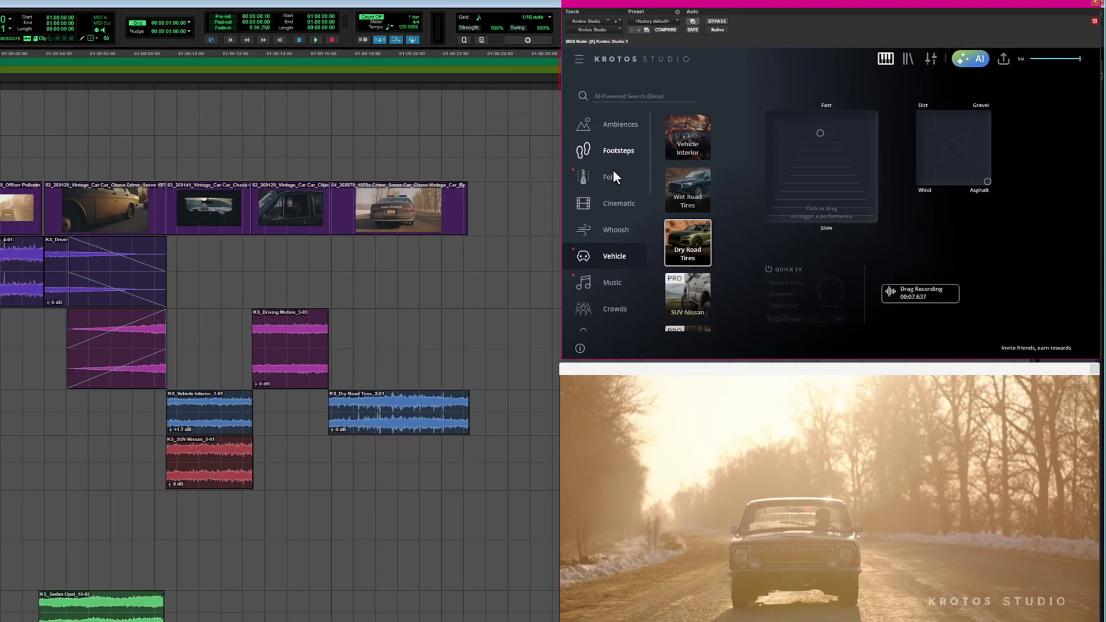
scroll(788, 209, down, 1)
scroll(531, 305, down, 2)
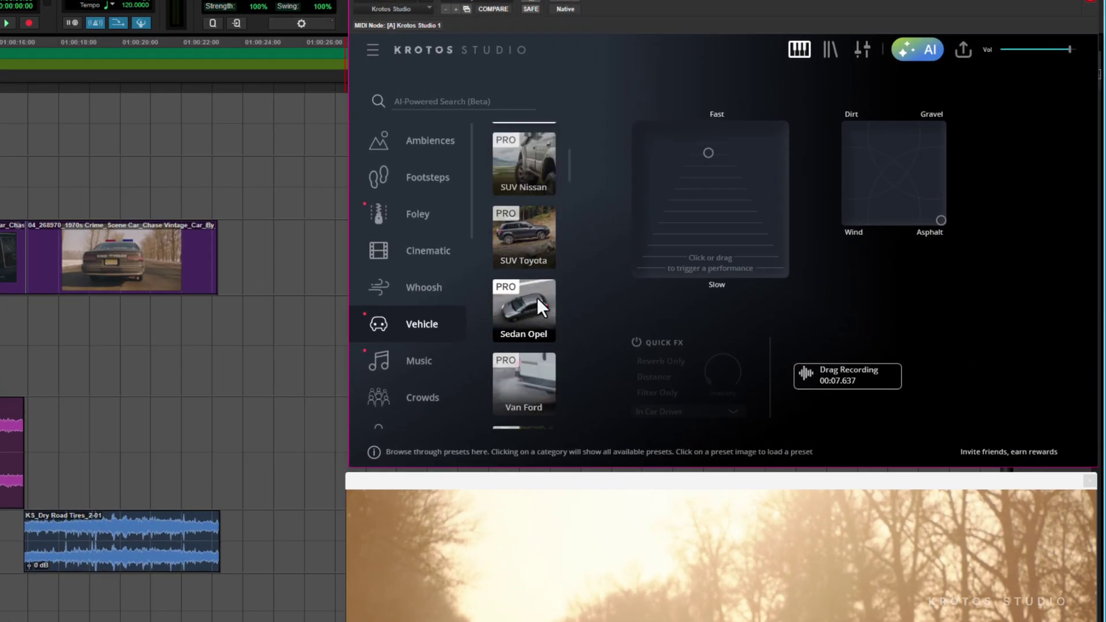
click(539, 300)
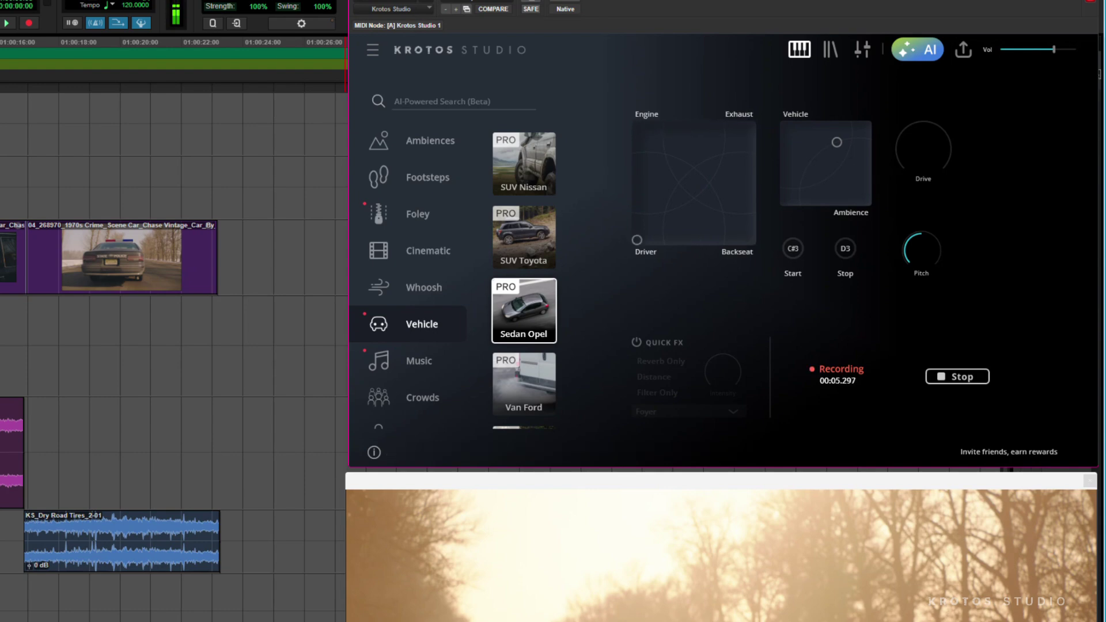
Push the mix toward Vehicle, blend engine, exhaust, driver and backseat evenly, and raise Drive
click(841, 146)
drag(841, 147, 801, 127)
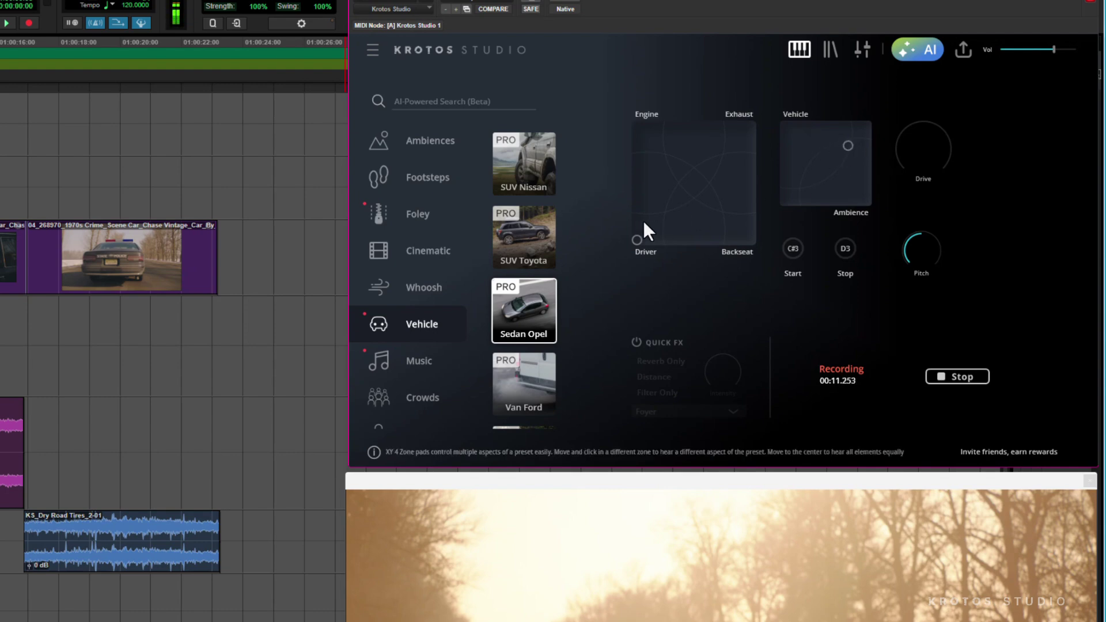
drag(645, 237, 680, 198)
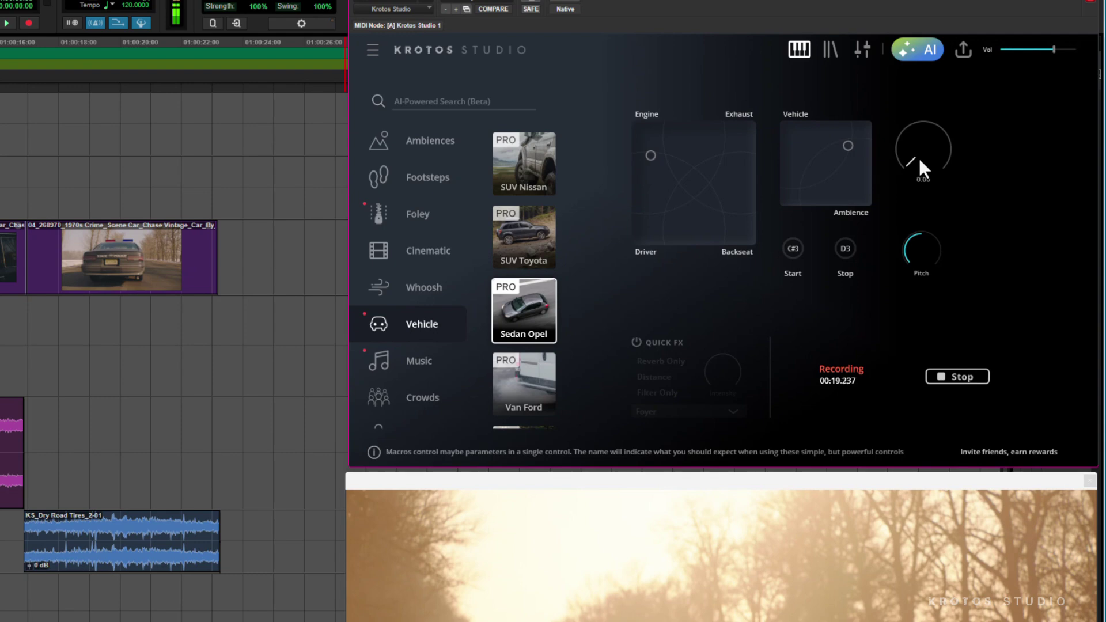
drag(918, 158, 928, 63)
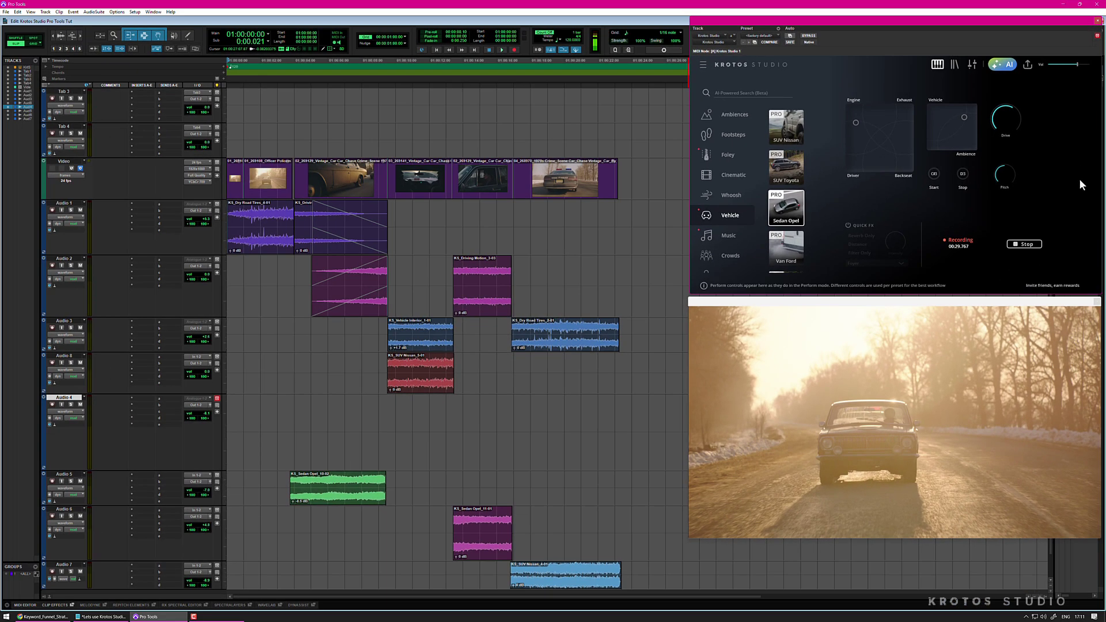
Stop the Sedan Opel recording, select the Driving Motion clip at the second shot, and load Driving Motion
click(1020, 245)
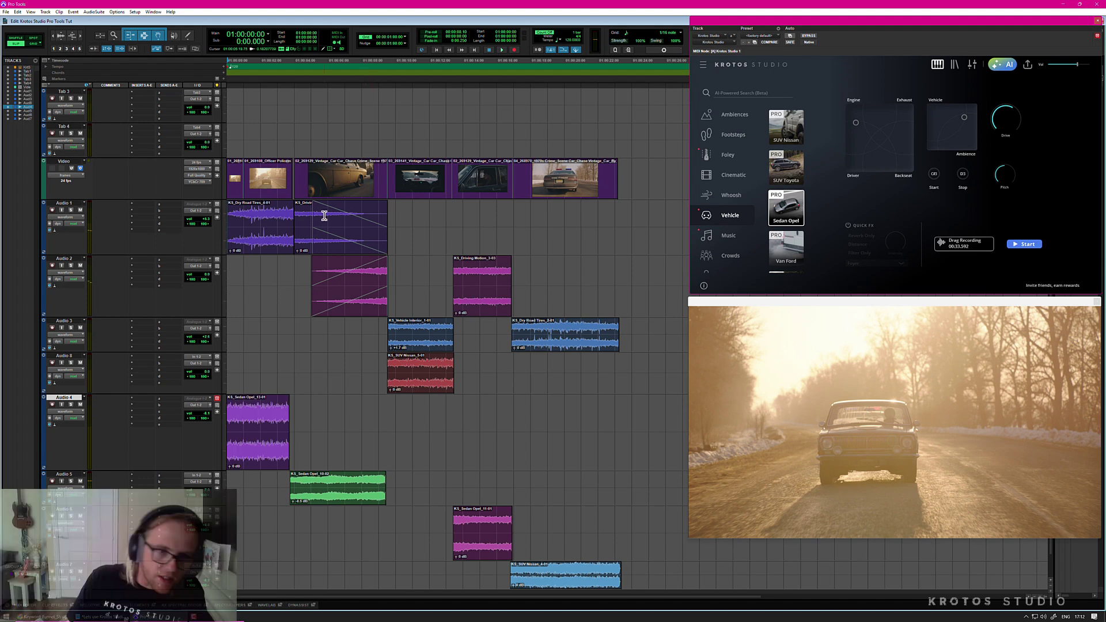
click(306, 183)
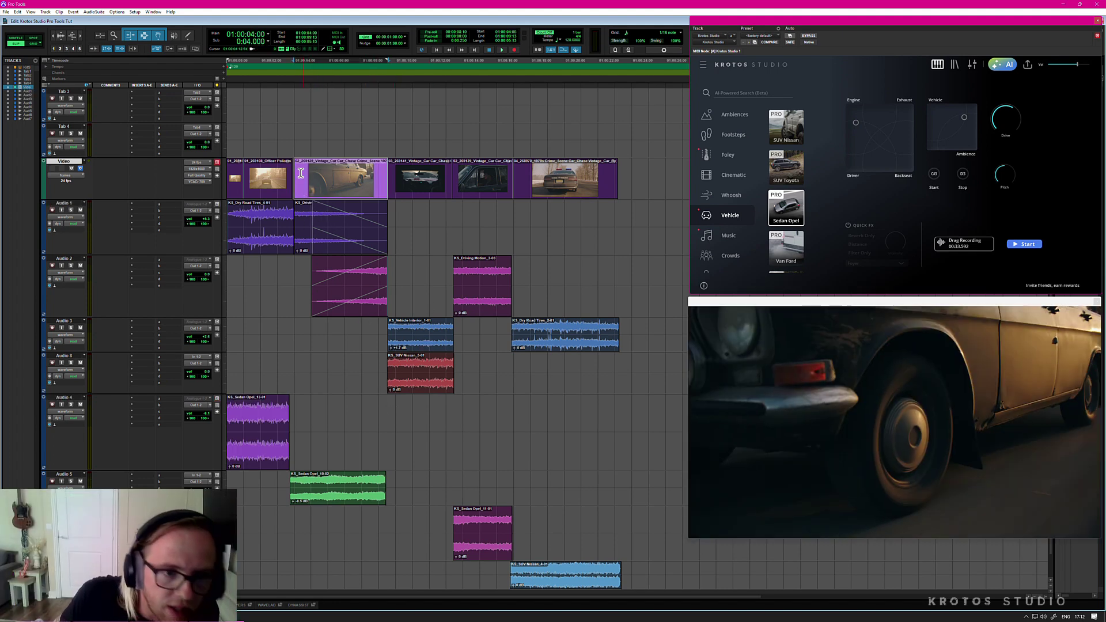
click(305, 223)
scroll(787, 173, down, 3)
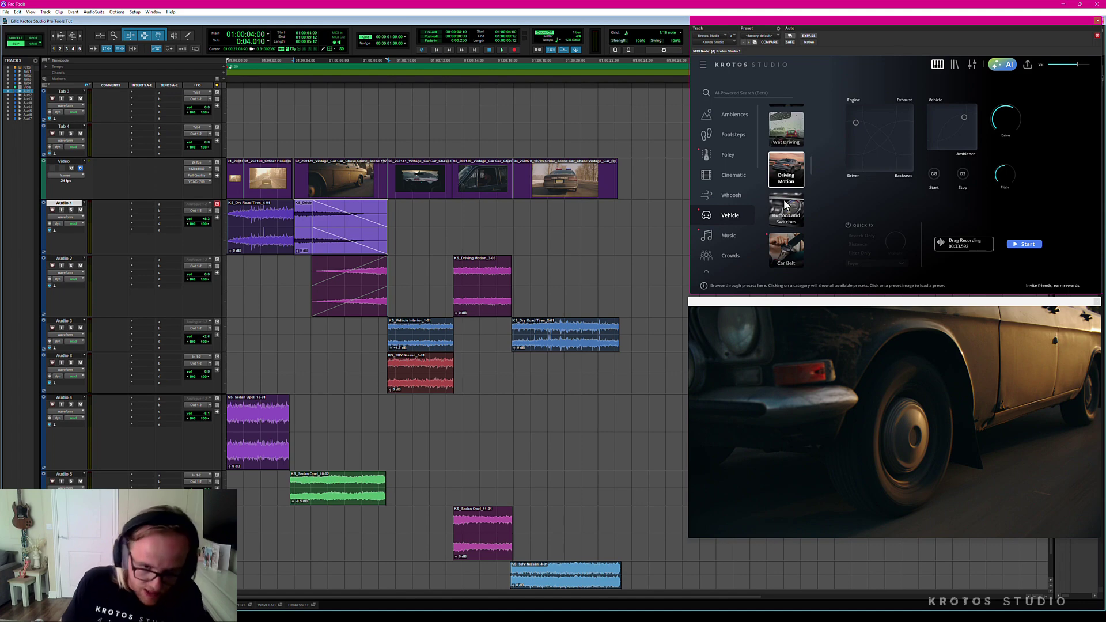
click(784, 174)
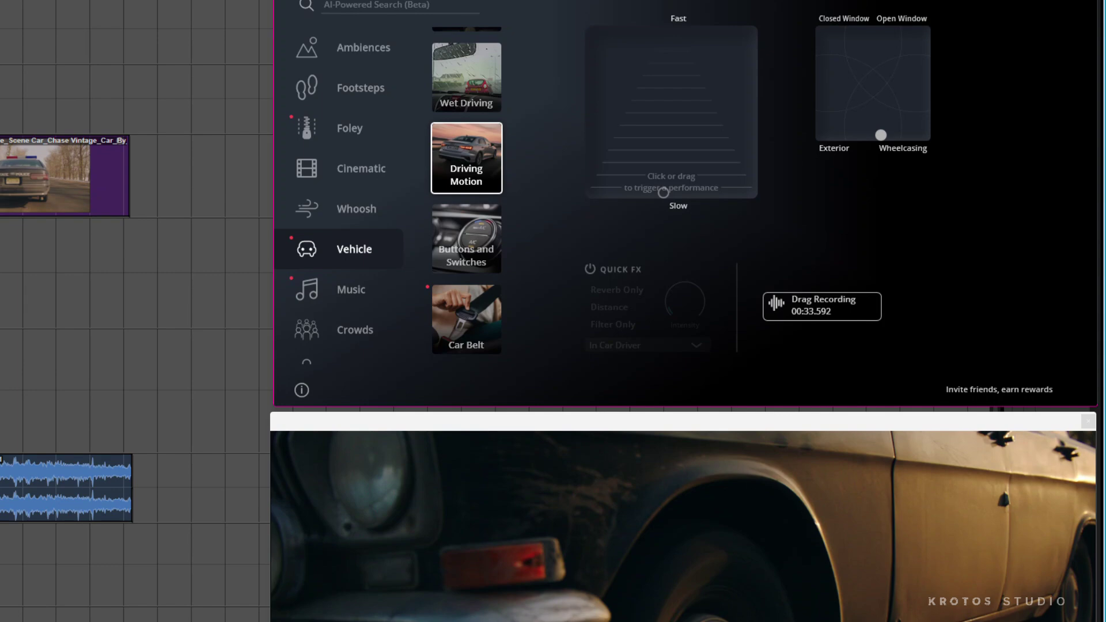
Perform a Driving Motion pass from slow to near full speed and place it on Audio 2
drag(666, 134, 678, 67)
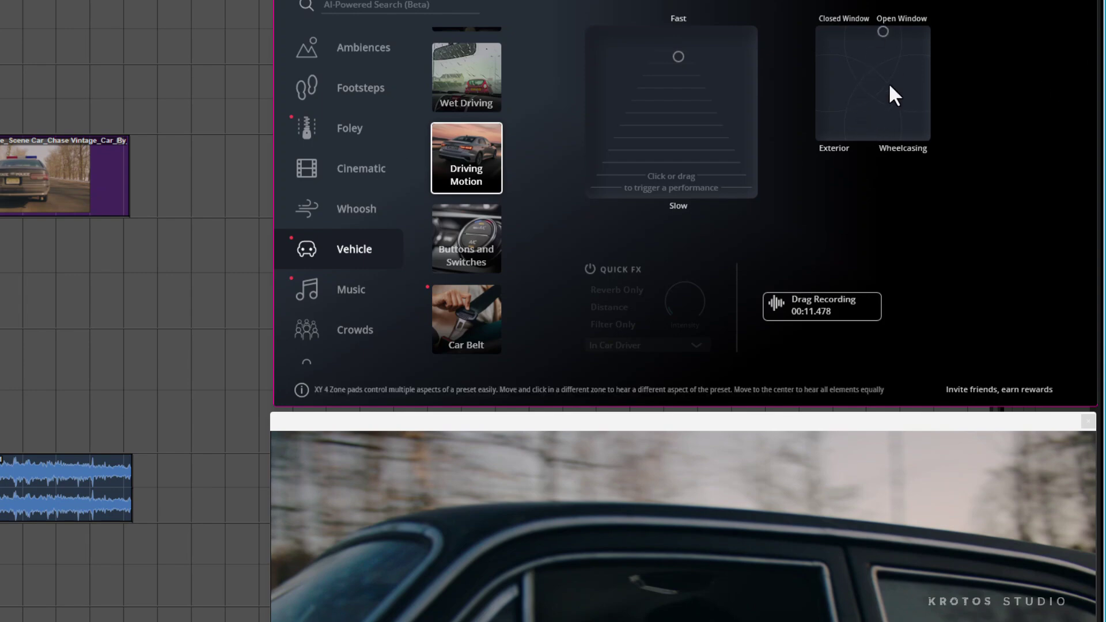
drag(696, 79, 691, 49)
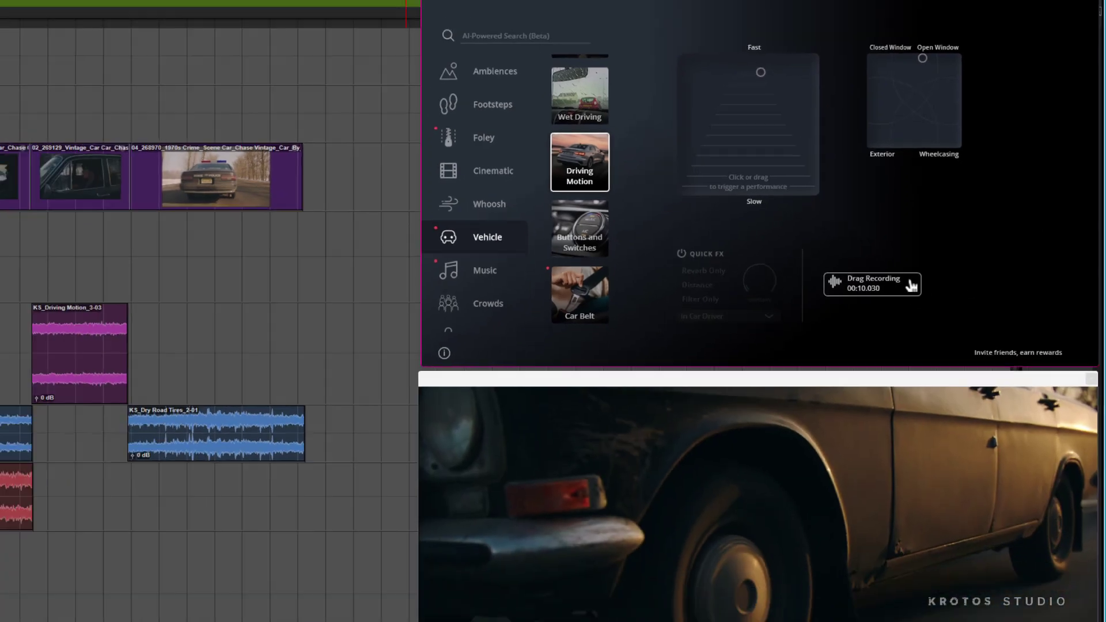
drag(1023, 247, 295, 299)
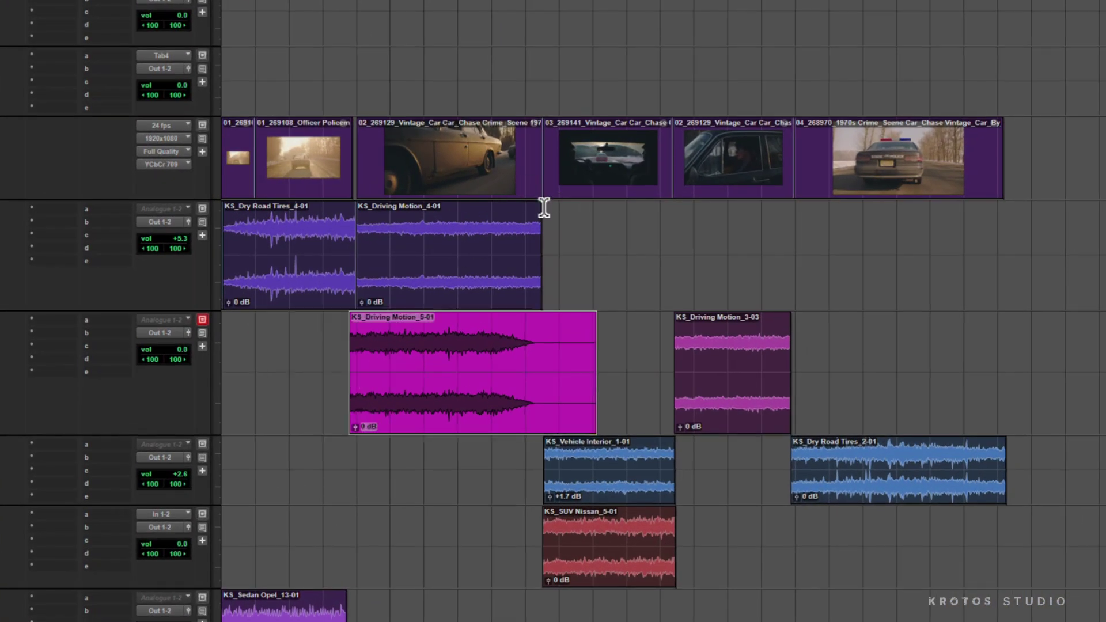
Crossfade the two Driving Motion clips, trim the new clip's start, and audition from 01:00:03:17
drag(544, 207, 354, 226)
drag(352, 323, 520, 321)
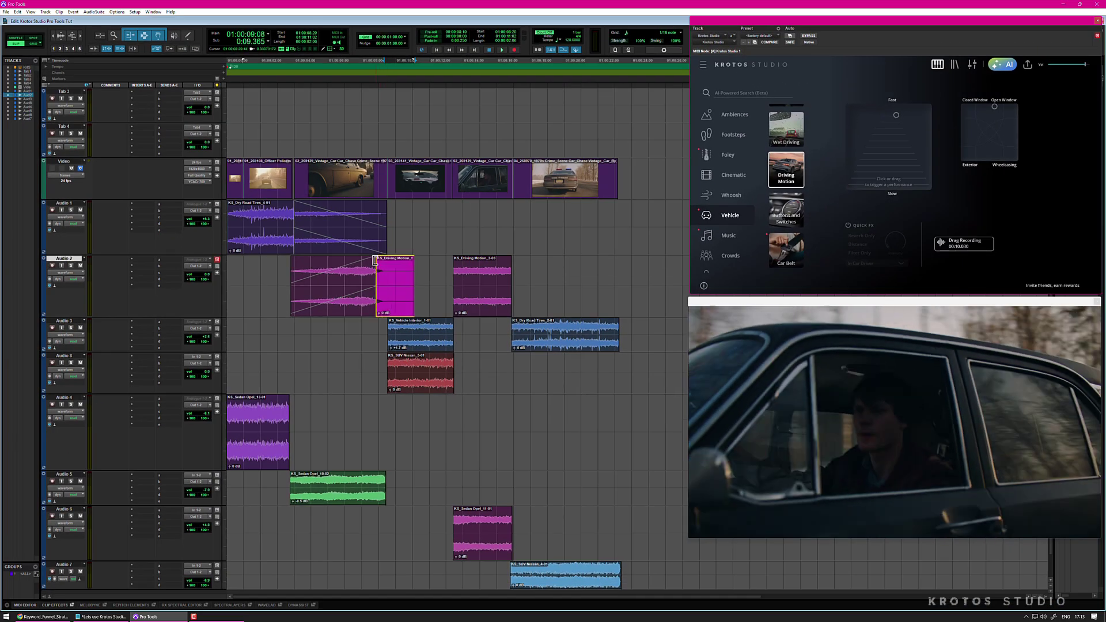
drag(375, 260, 380, 263)
click(291, 279)
key(space)
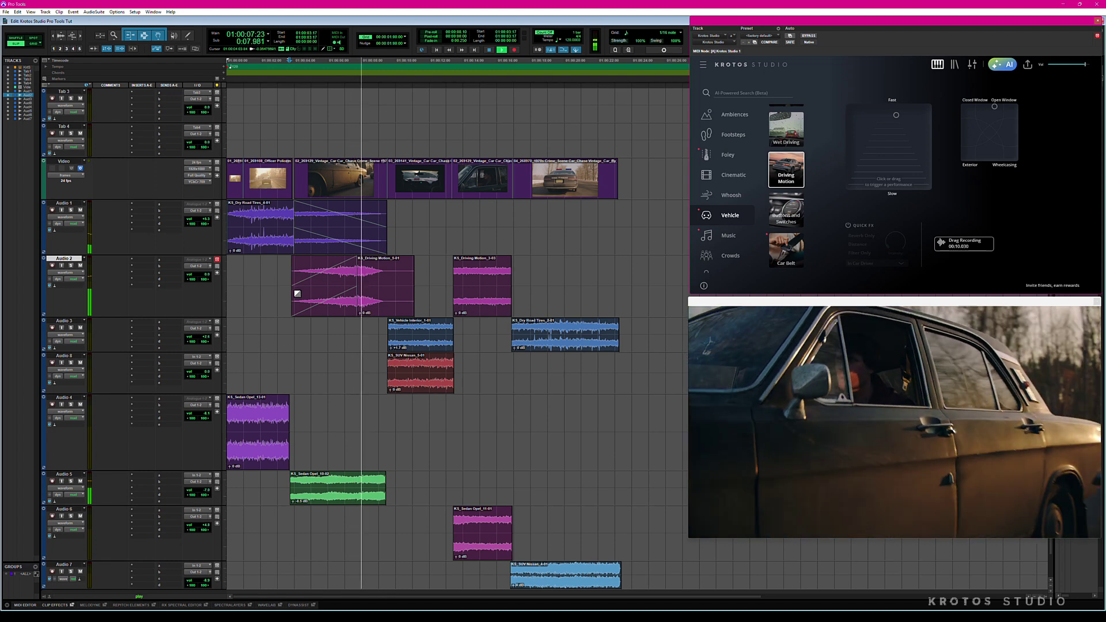
key(space)
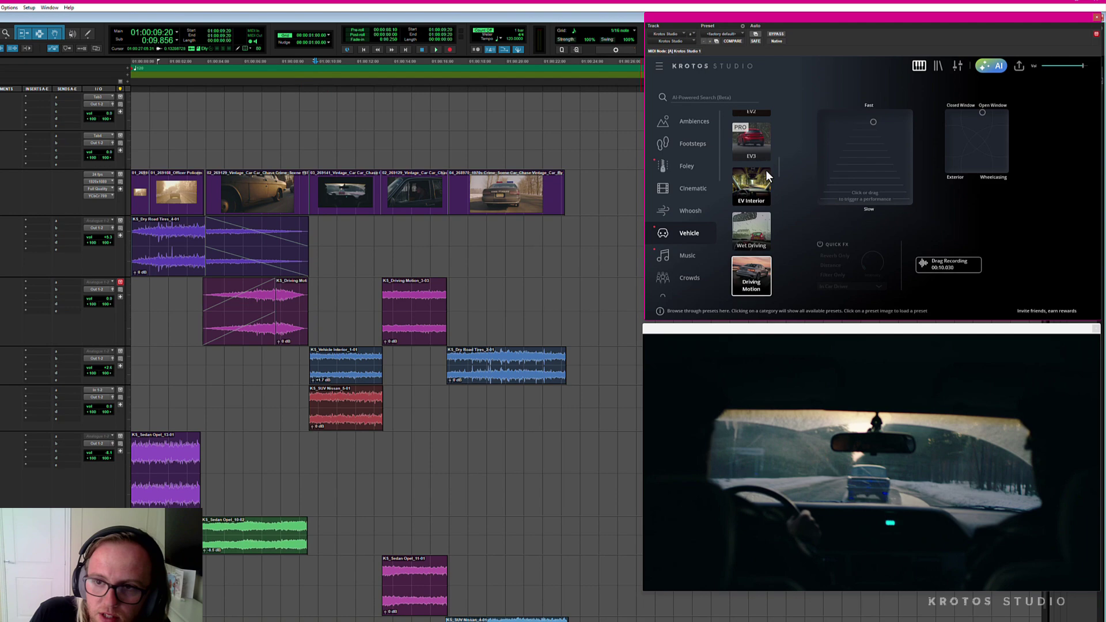
Record a Vehicle Interior performance rising to Fast, shift the perspective to Passenger, then stop
scroll(811, 143, down, 3)
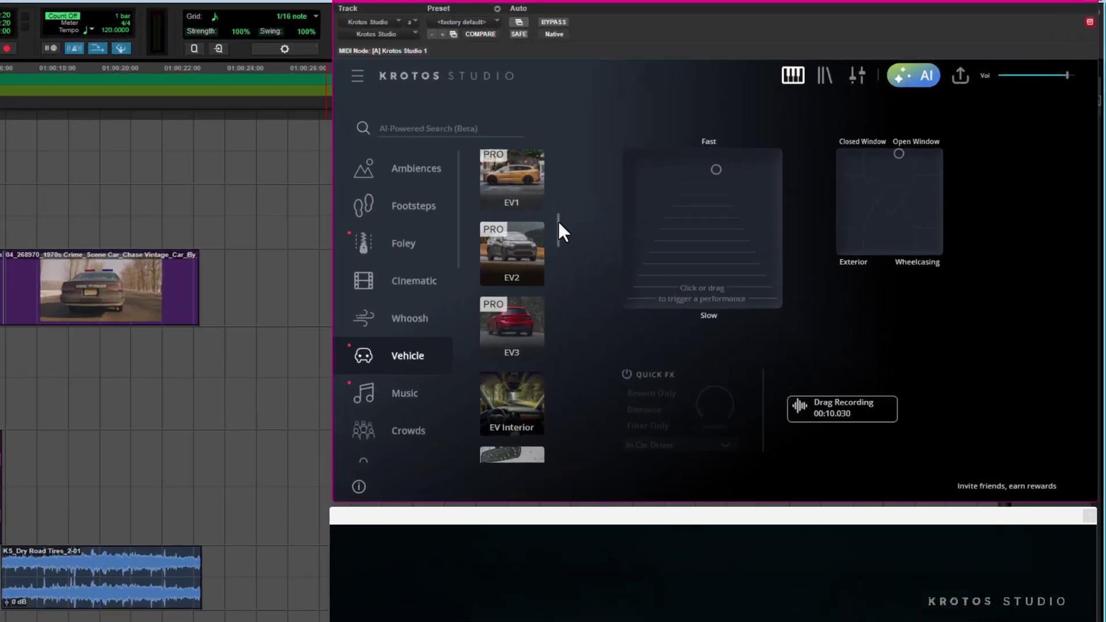
drag(558, 221, 526, 112)
click(455, 197)
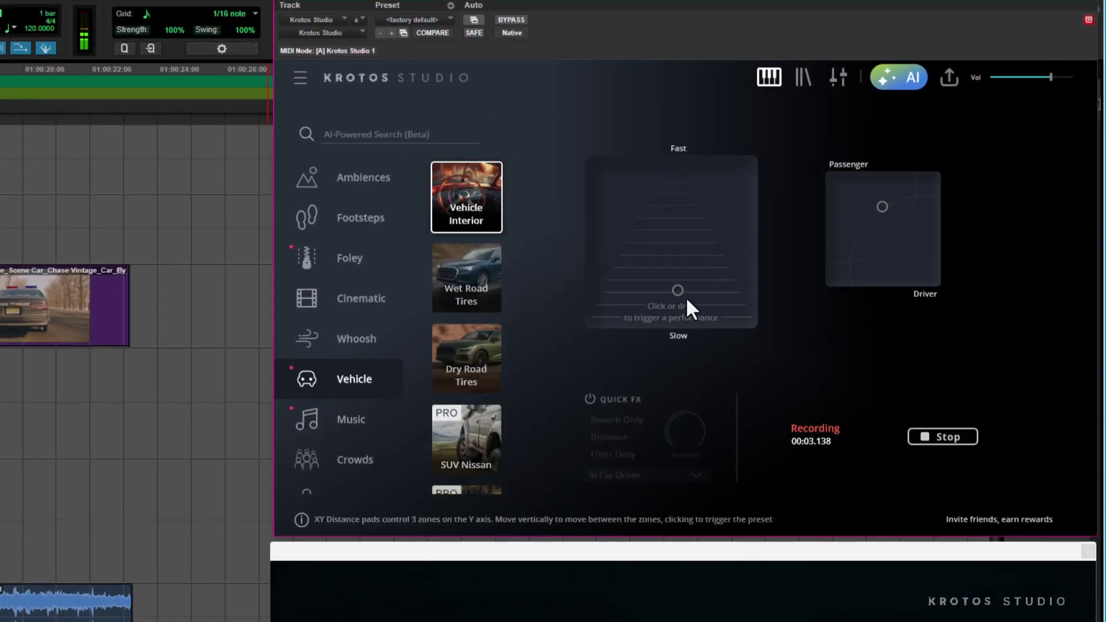
drag(676, 289, 676, 184)
drag(883, 208, 925, 270)
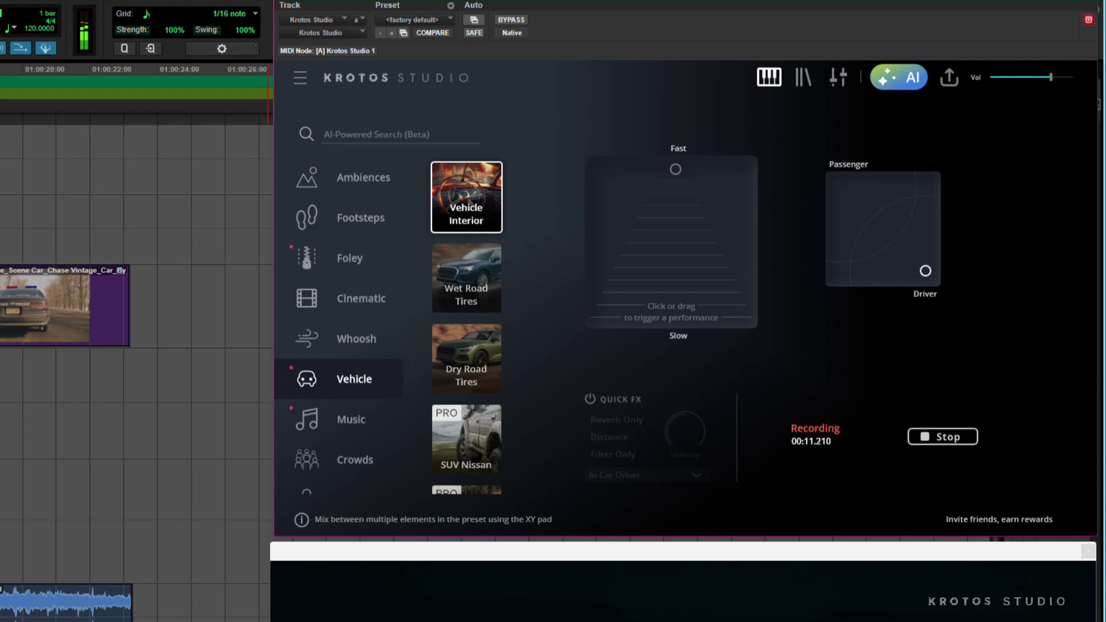
key(space)
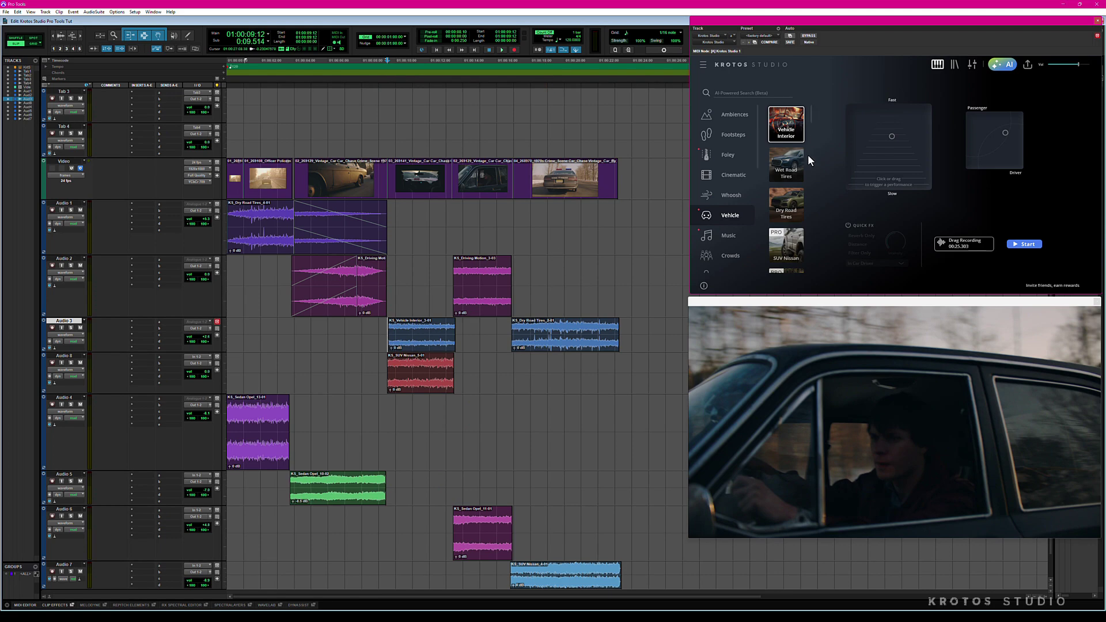
Record with SUV Nissan, focusing the engine on the Driver position and raising Drive to 0.32
scroll(783, 237, down, 1)
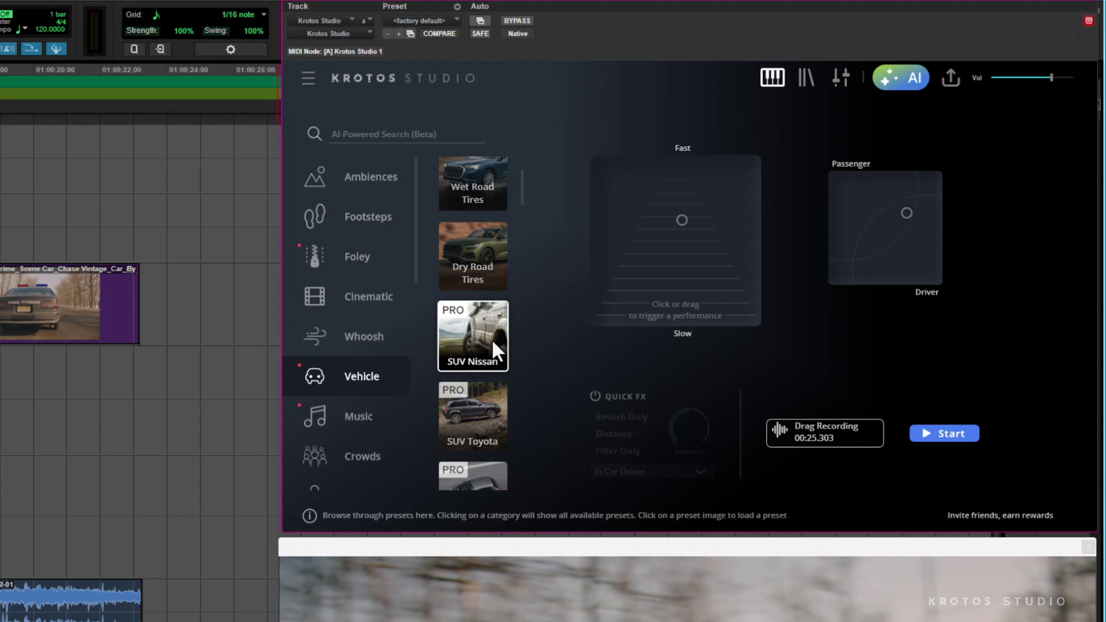
click(492, 338)
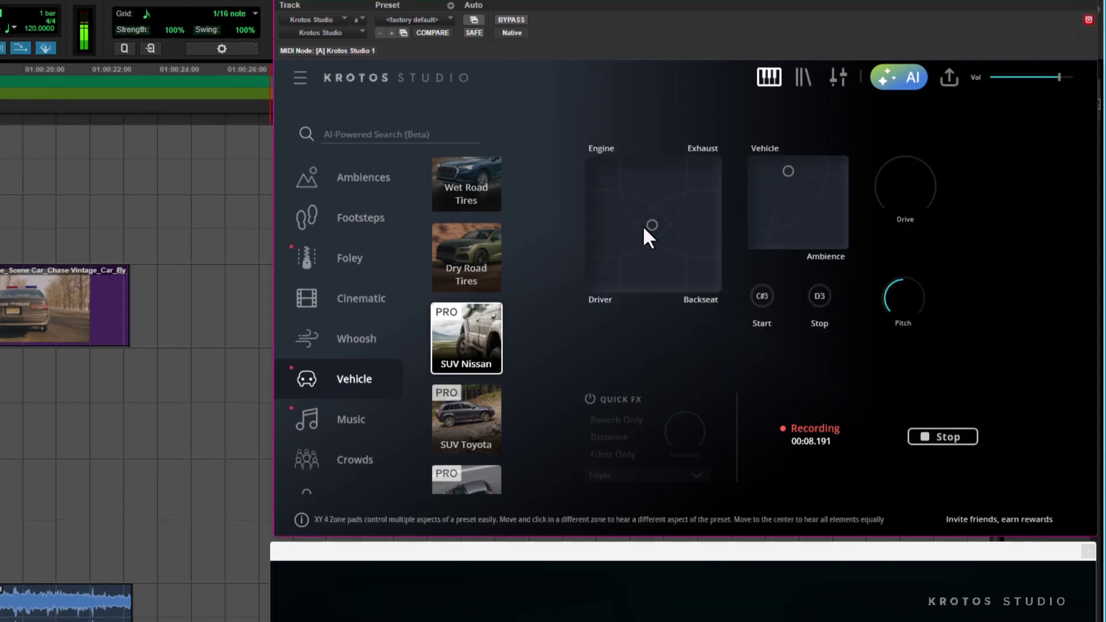
drag(648, 225, 590, 286)
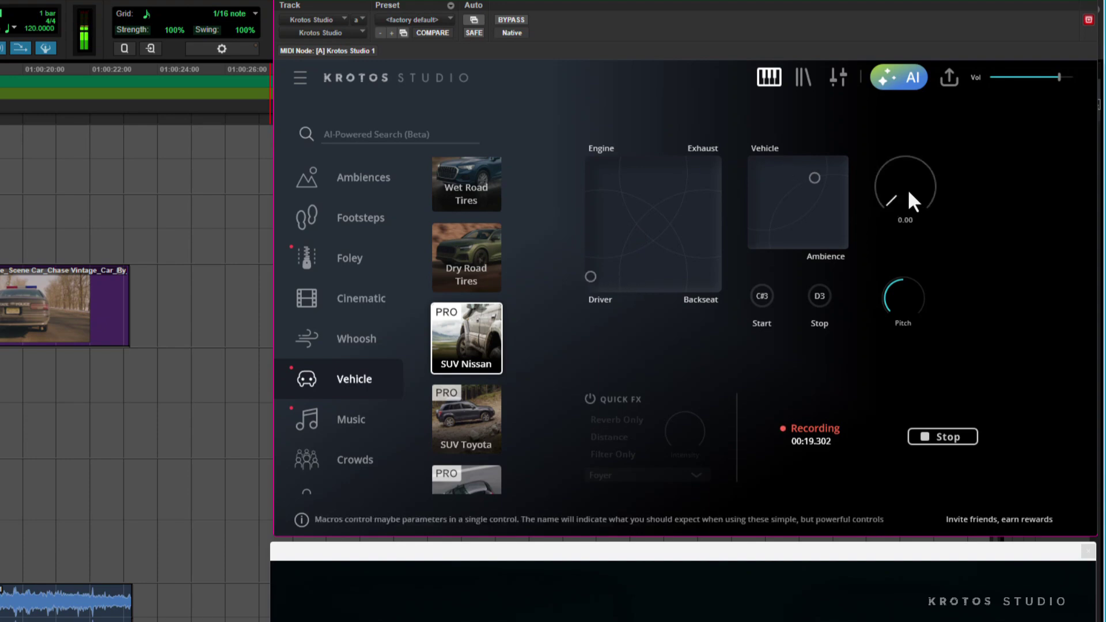
drag(908, 192, 908, 89)
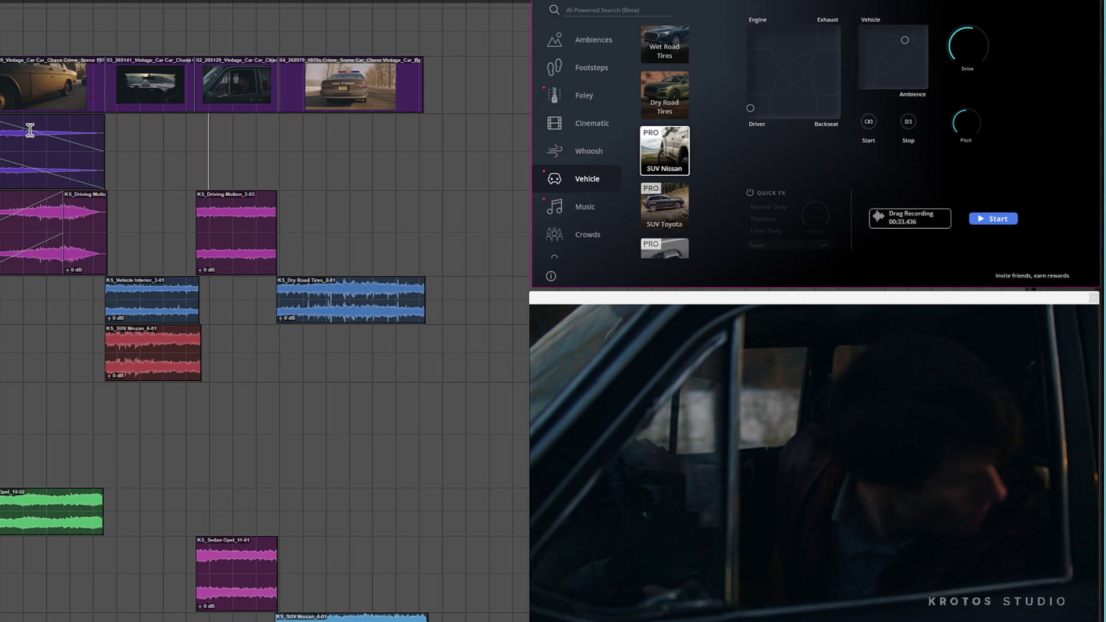
click(30, 132)
key(space)
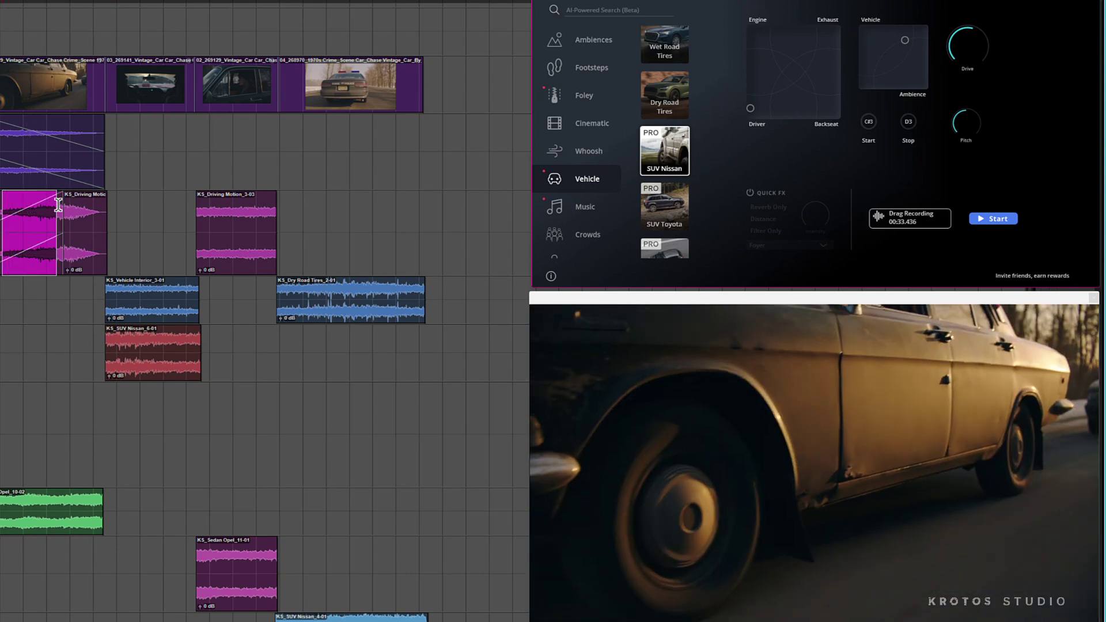
click(205, 143)
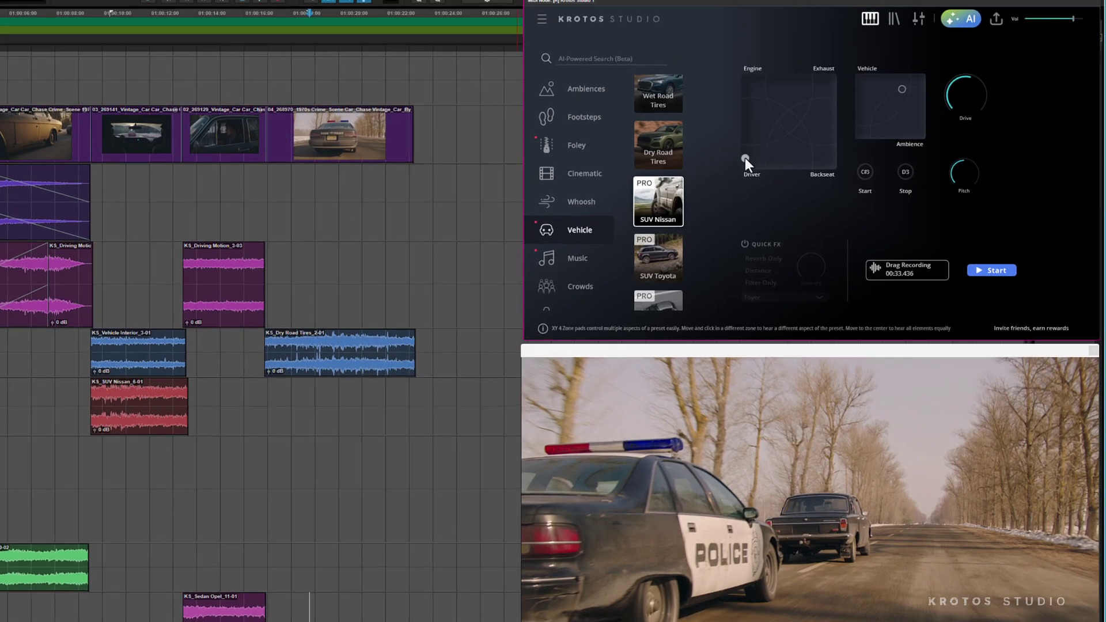
Move the SUV Nissan engine mix from Driver toward centre and Engine, then nudge toward Vehicle
drag(745, 157, 800, 77)
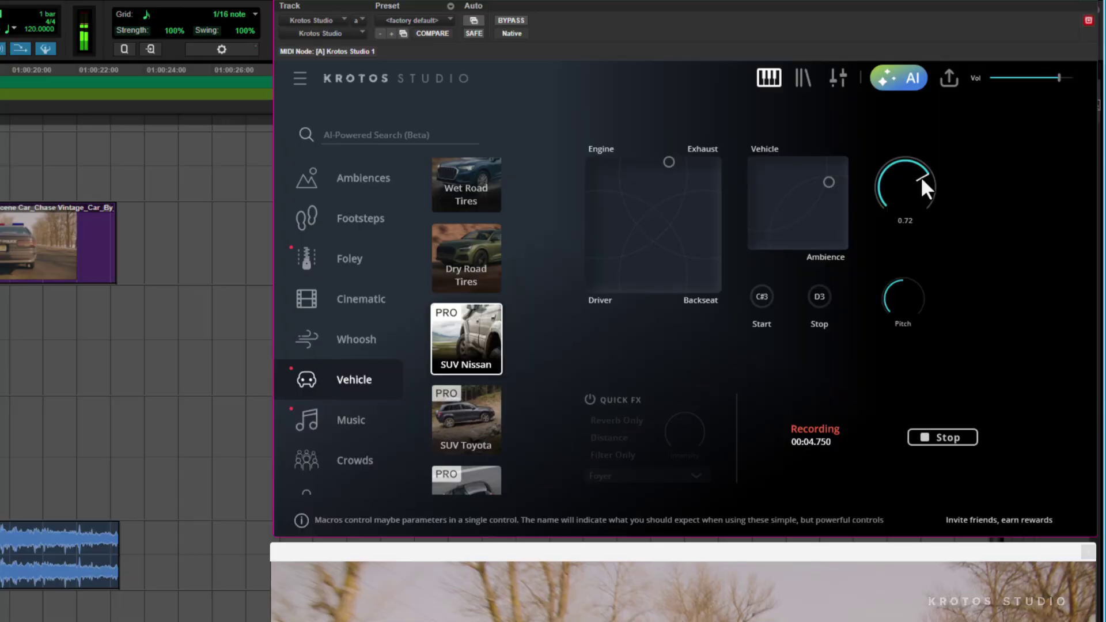
drag(679, 163, 644, 161)
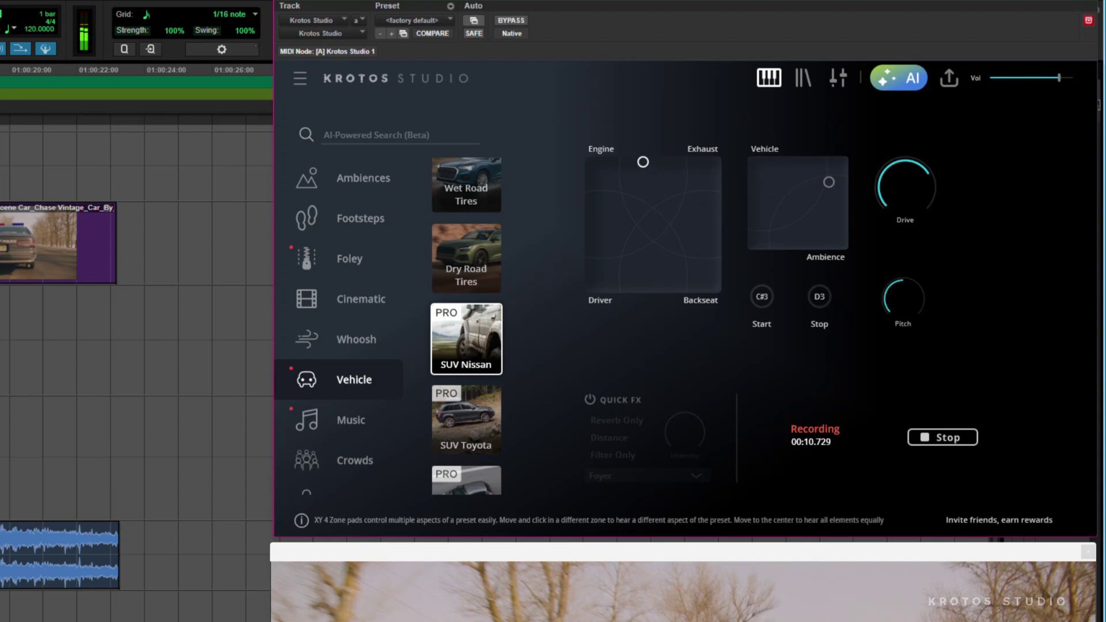
drag(824, 179, 813, 180)
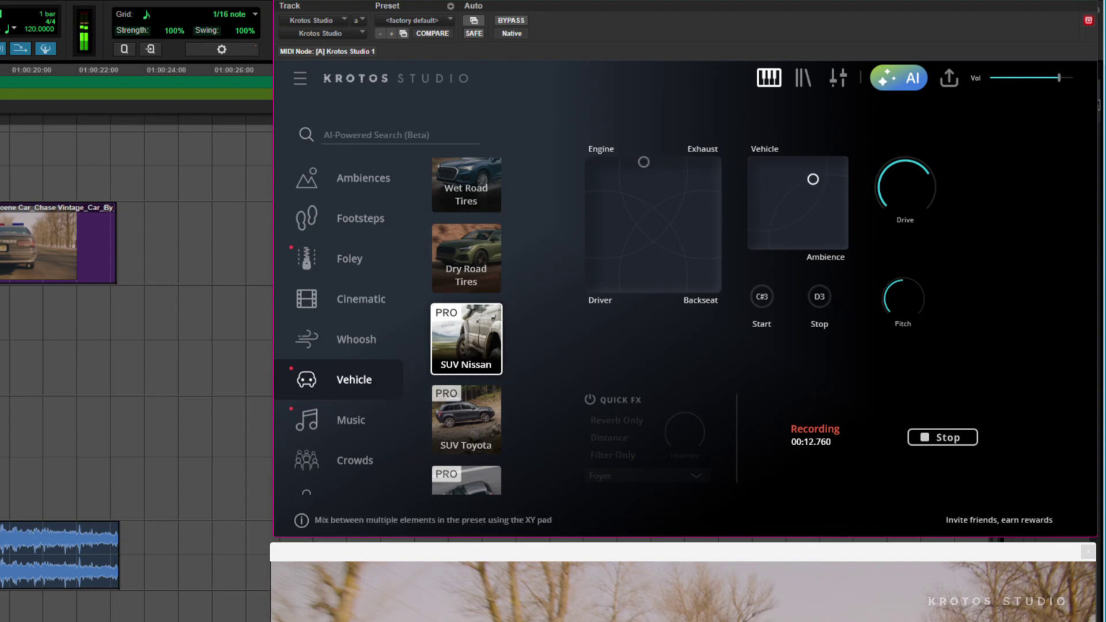